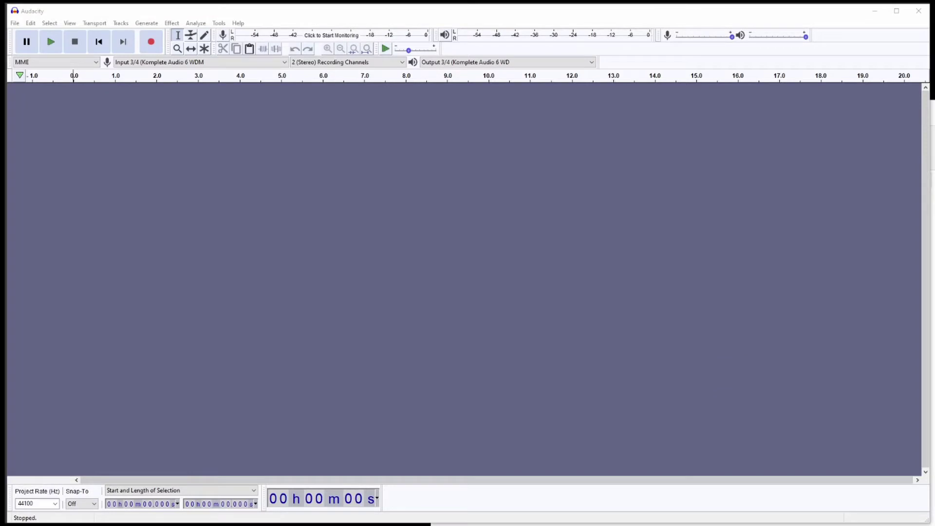
key(alt+Tab)
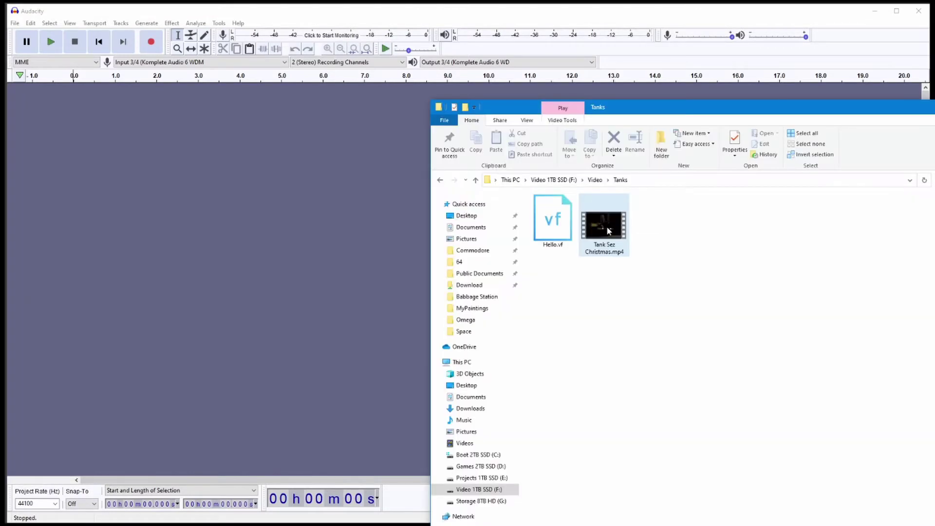
click(609, 233)
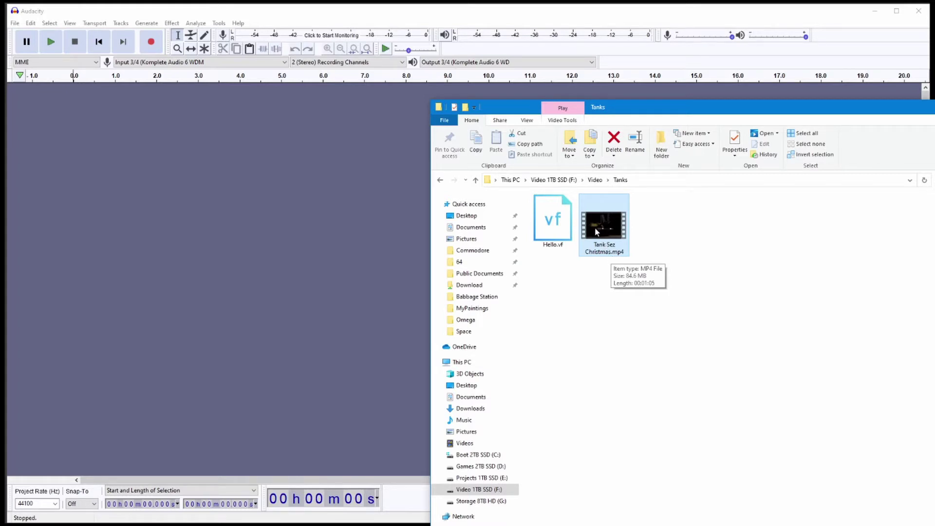
click(194, 225)
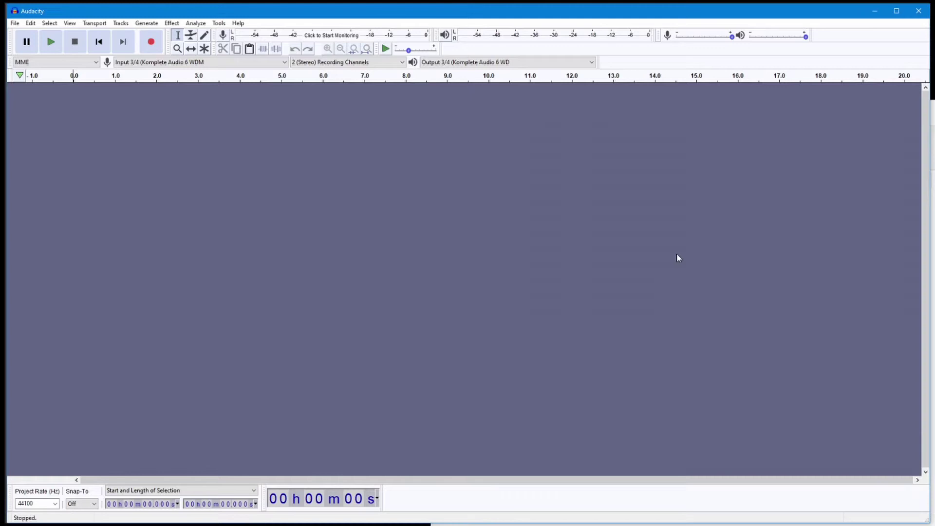
key(alt+Tab)
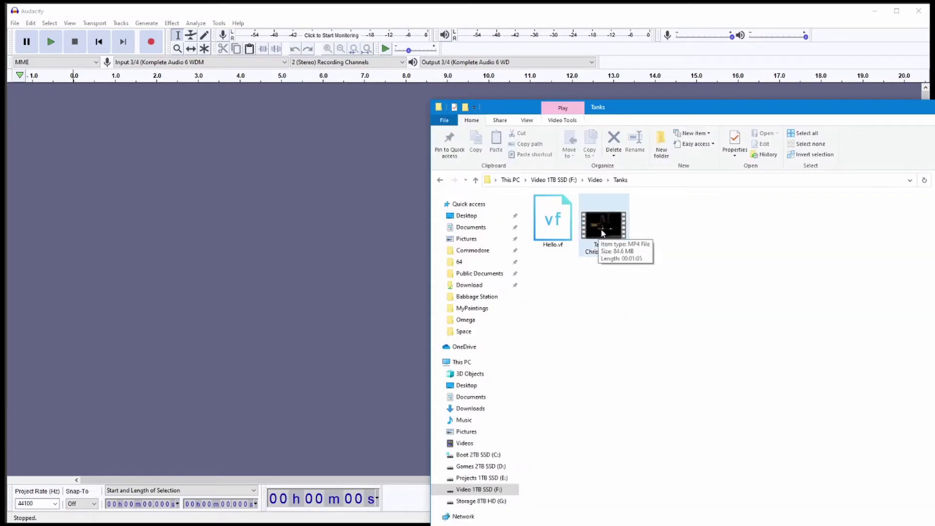
- Drop Tank Sez Christmas.mp4 onto Audacity's empty track area, which triggers the FFmpeg-required import error
drag(603, 230, 255, 278)
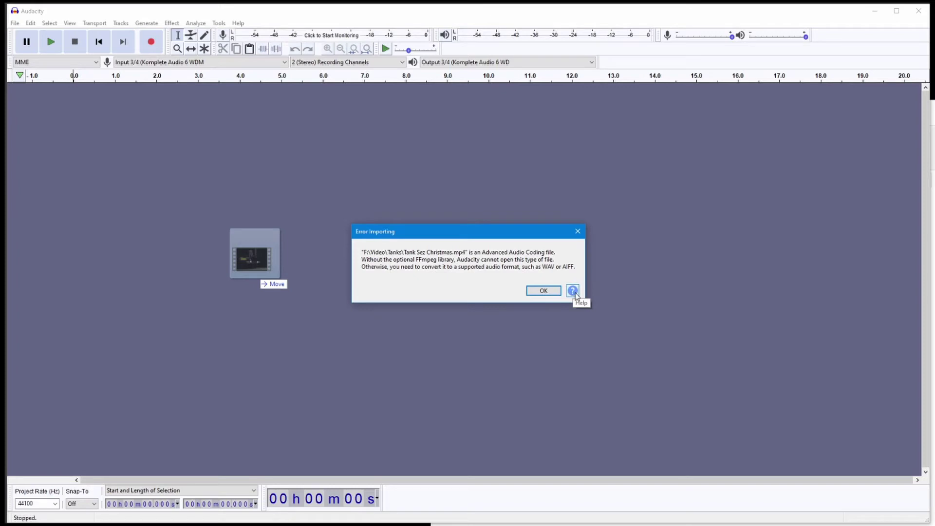
- Open the error's help to the manual's Importing Audio page and scroll to its FFmpeg section
click(573, 291)
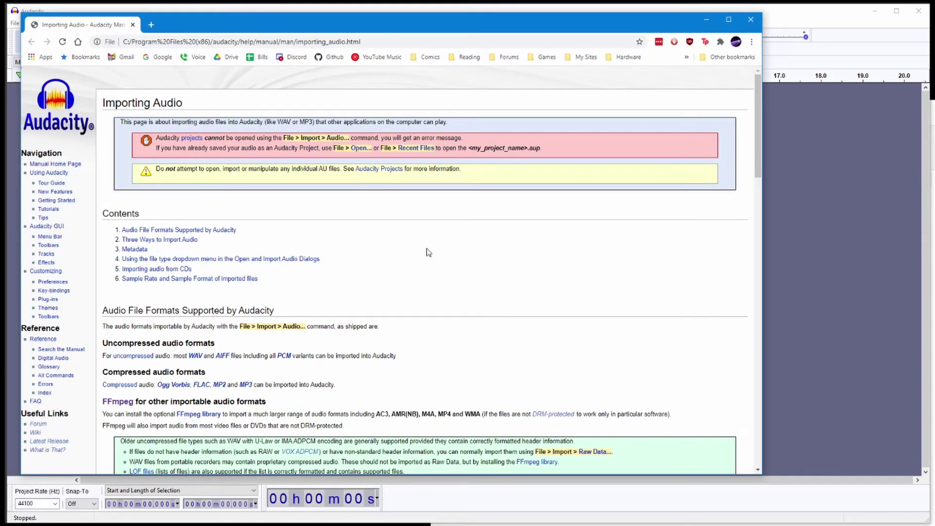
scroll(422, 348, down, 8)
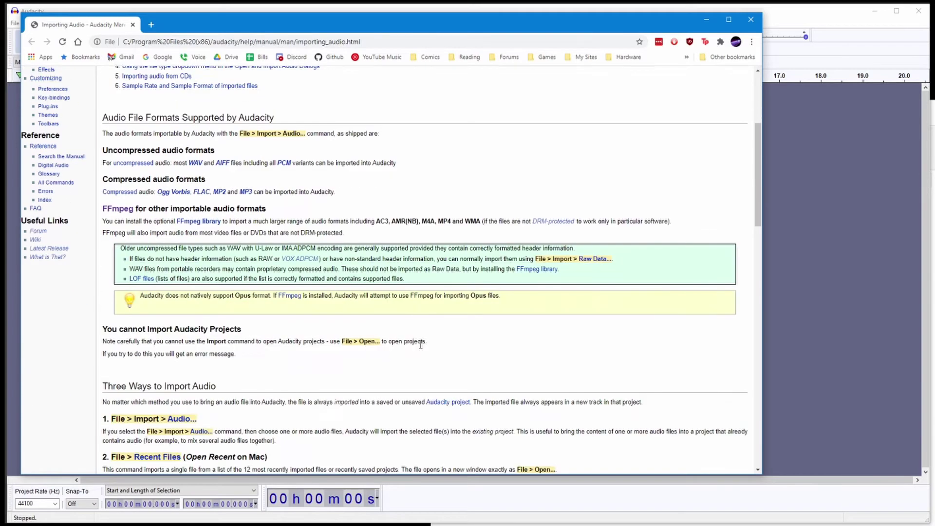
scroll(422, 344, down, 1)
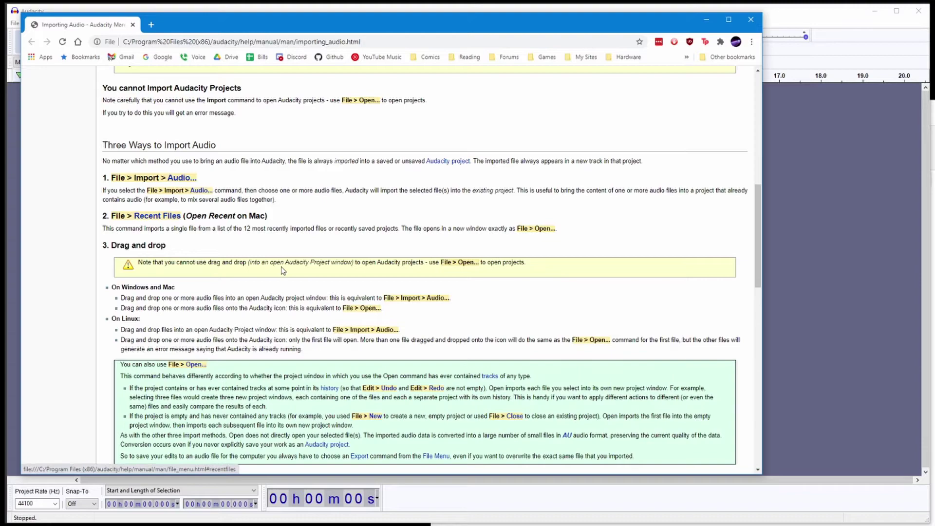
scroll(310, 374, up, 6)
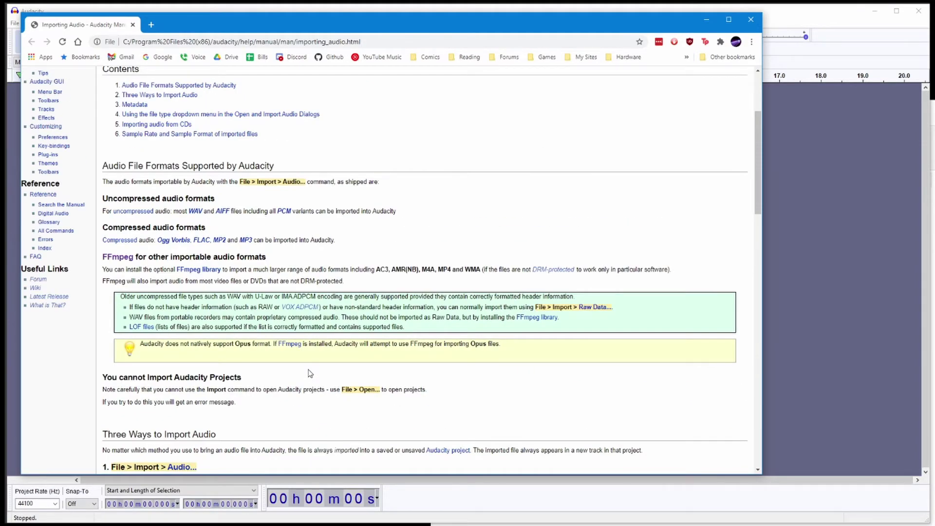
- Follow the manual's FFmpeg links through to the Installing FFmpeg for Windows page
click(116, 261)
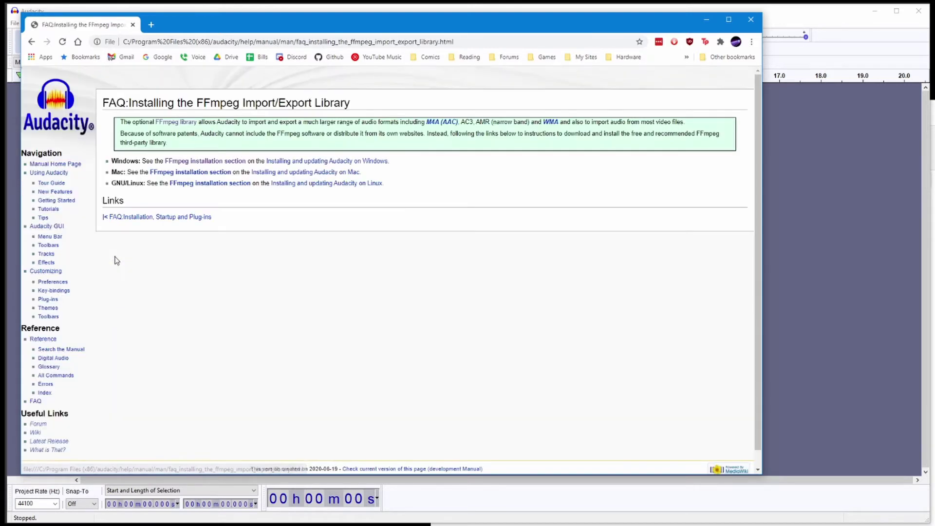
click(195, 162)
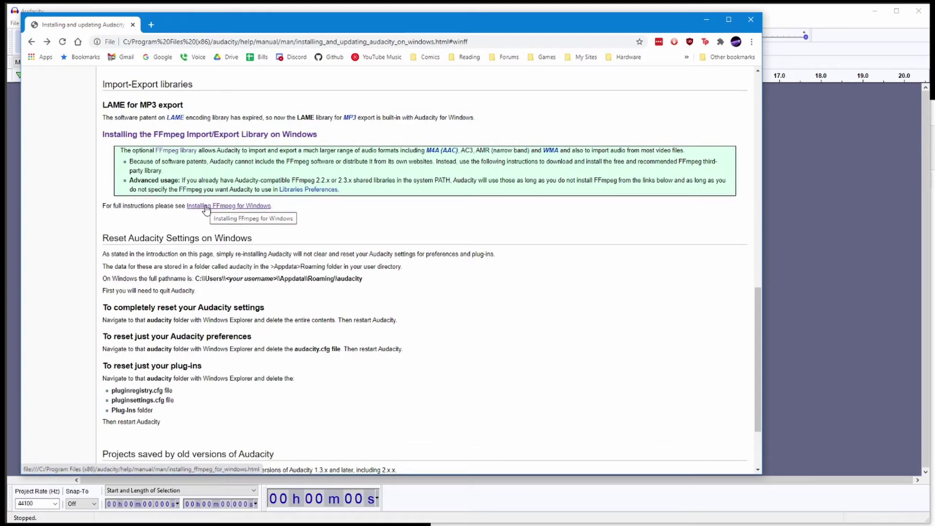
click(206, 207)
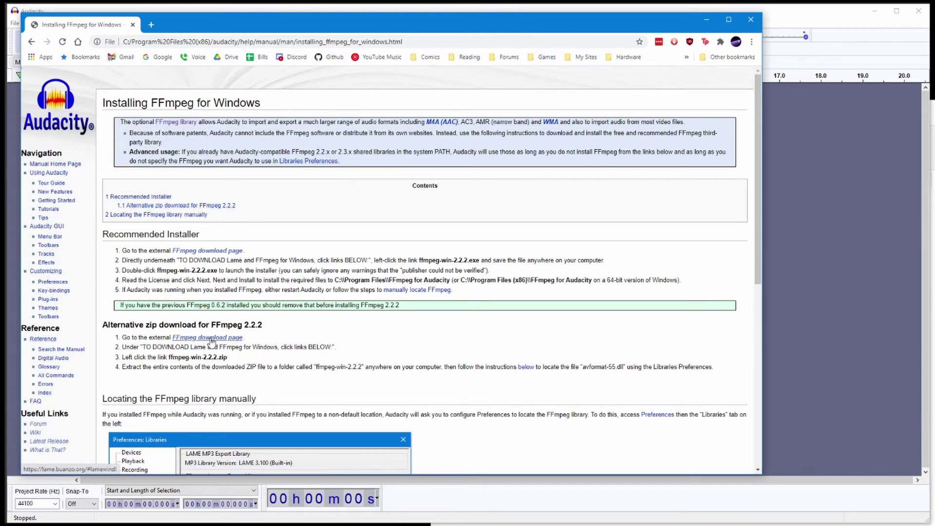
- Go to the lame.buanzo.org FFmpeg download page and download ffmpeg-win-2.2.2.zip
click(216, 258)
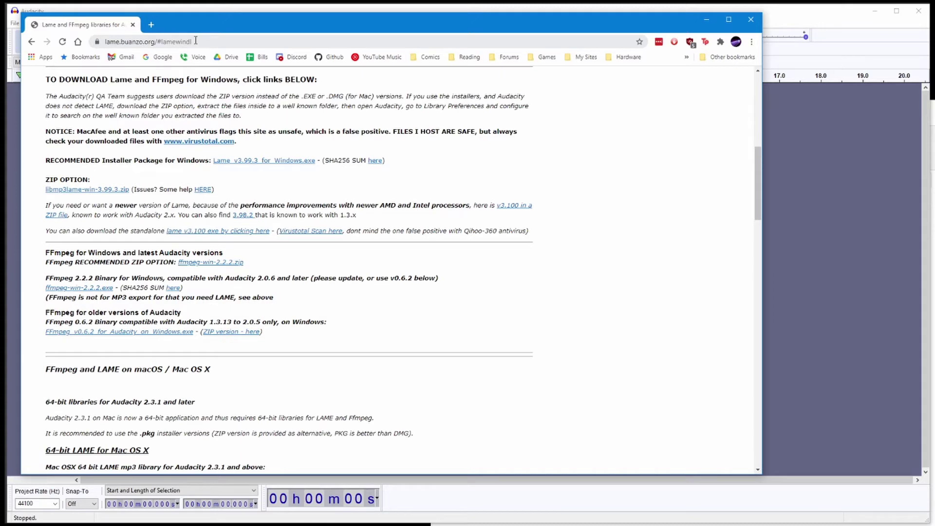
click(203, 265)
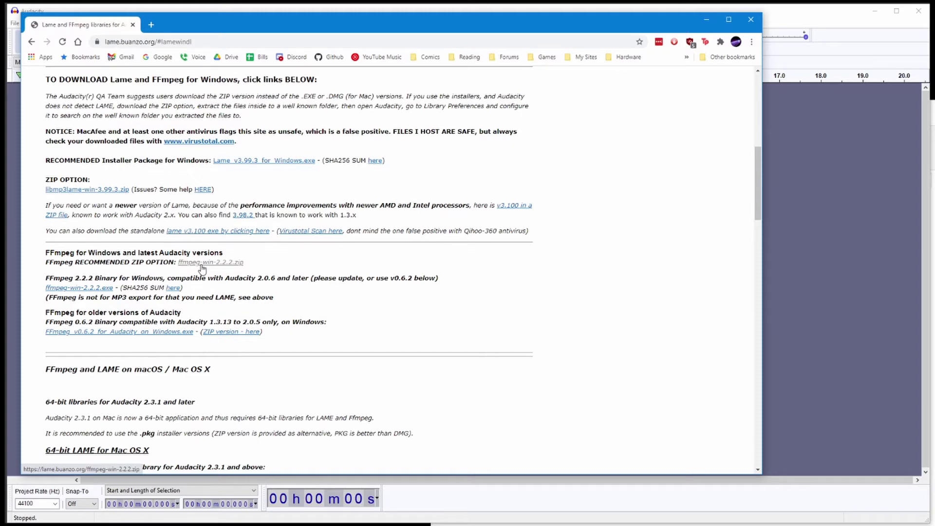
- Open the downloaded ffmpeg-win-2.2.2.zip from Chrome's downloads, close Chrome, and start a new Explorer window
key(ctrl+j)
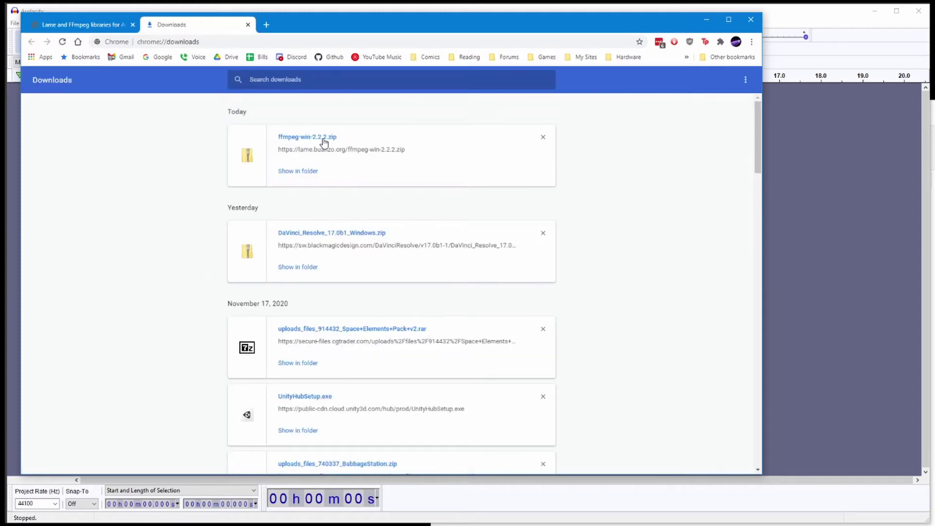
click(321, 141)
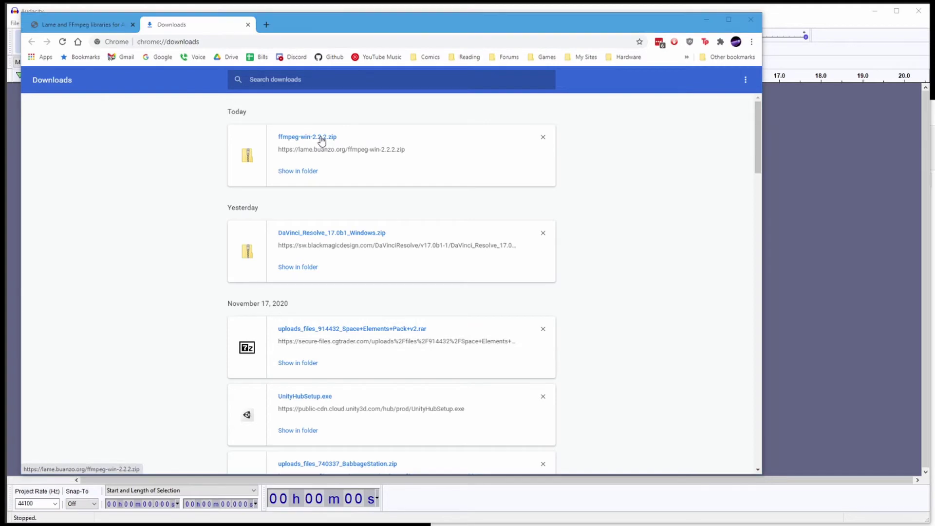
click(751, 21)
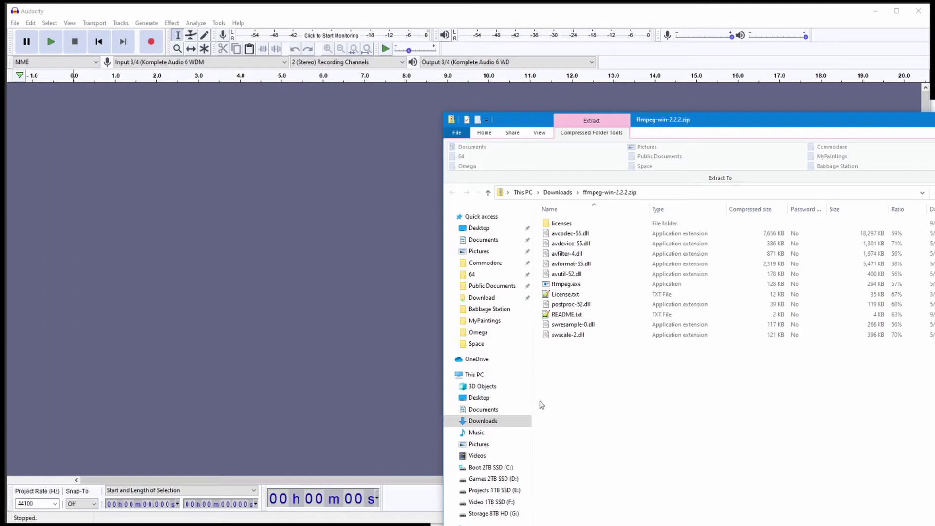
key(super+e)
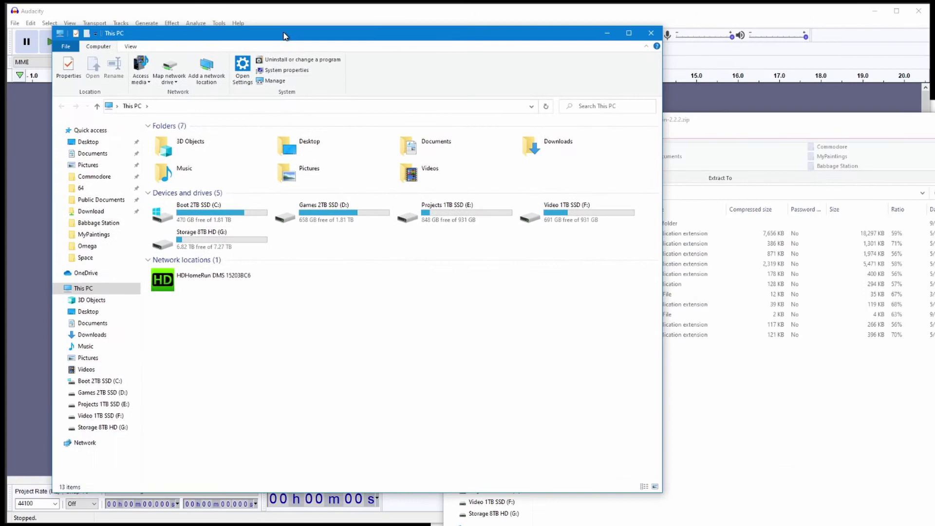
- Create and open a new FFMPEG folder in C:\Program Files (x86), granting administrator permission
double_click(190, 219)
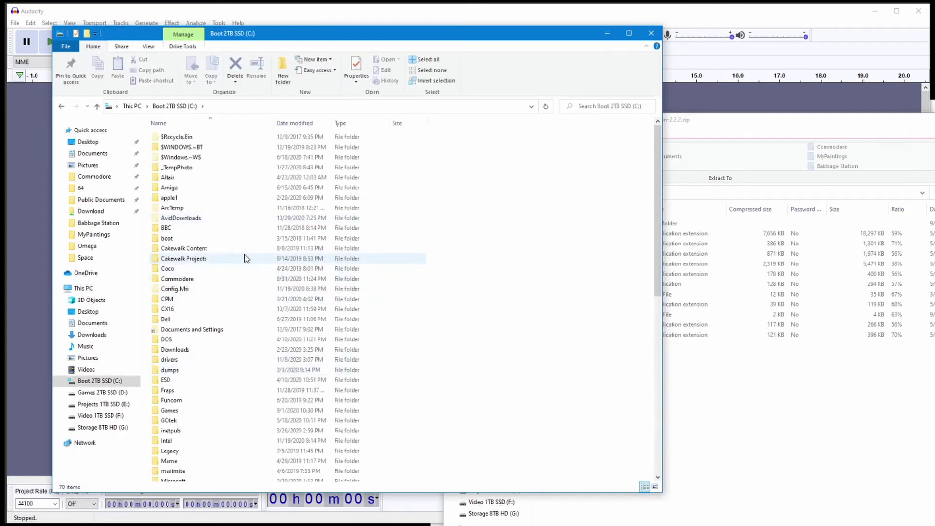
scroll(248, 283, down, 9)
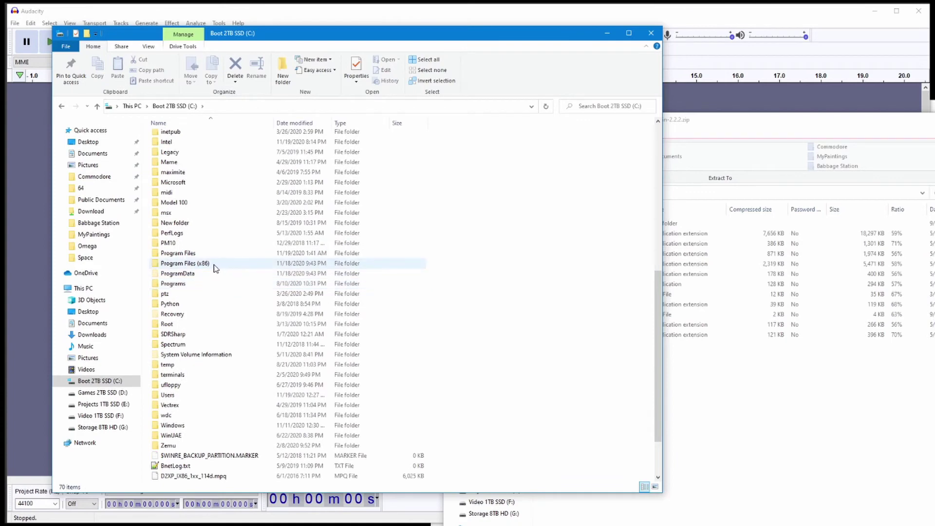
double_click(213, 267)
click(252, 217)
key(ctrl+shift+n)
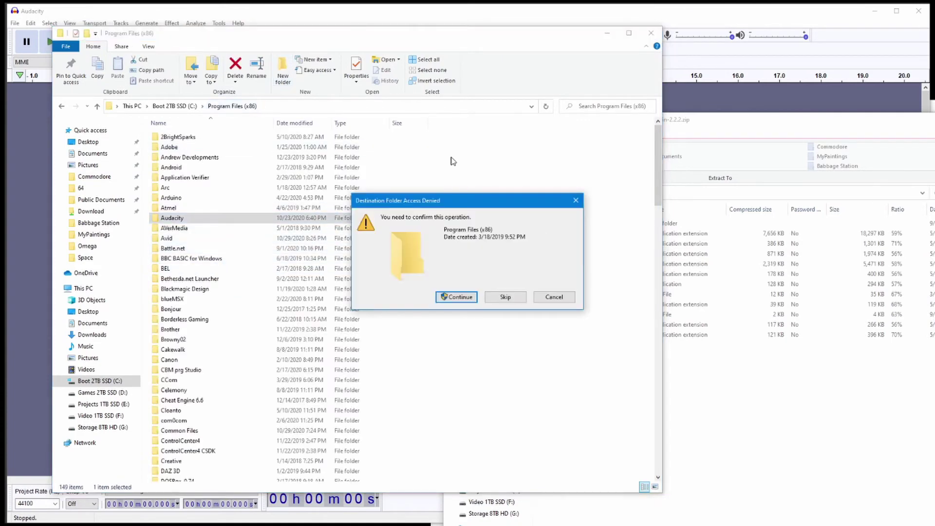
click(445, 297)
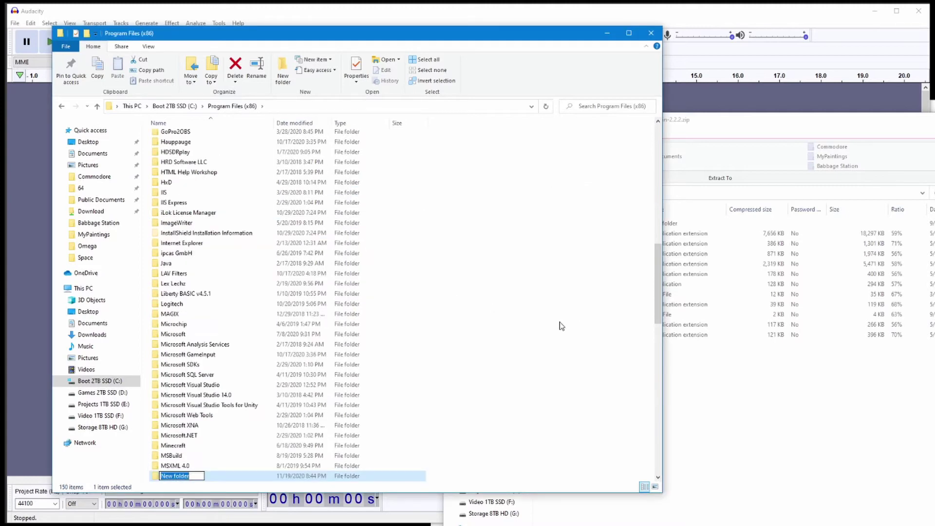
text(FFMPEG)
key(Return)
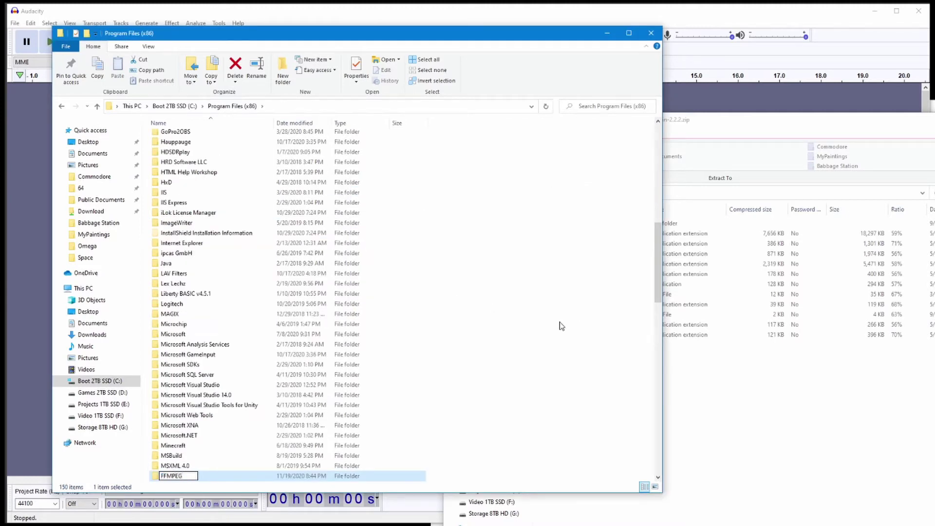
key(Return)
- Copy all the zip's FFmpeg files into the FFMPEG folder with administrator permission, then inspect avformat-55.dll
click(721, 419)
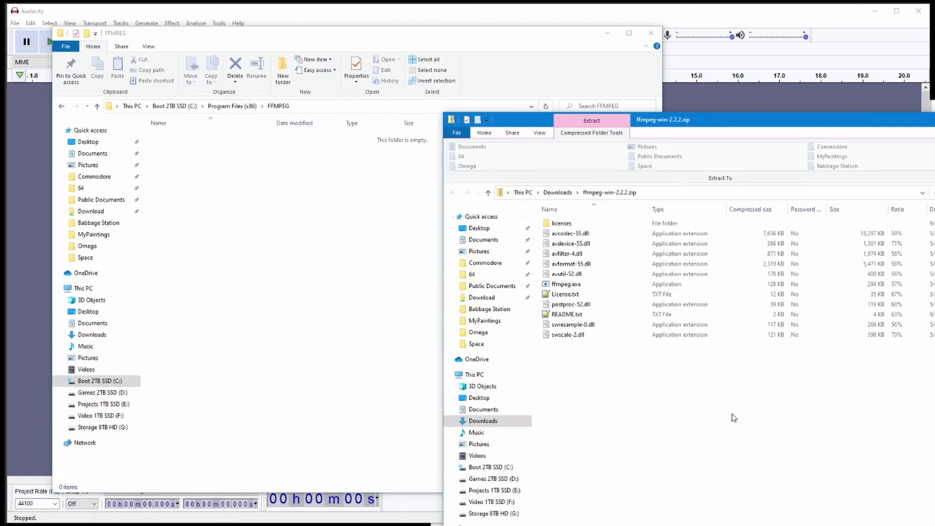
key(ctrl+a)
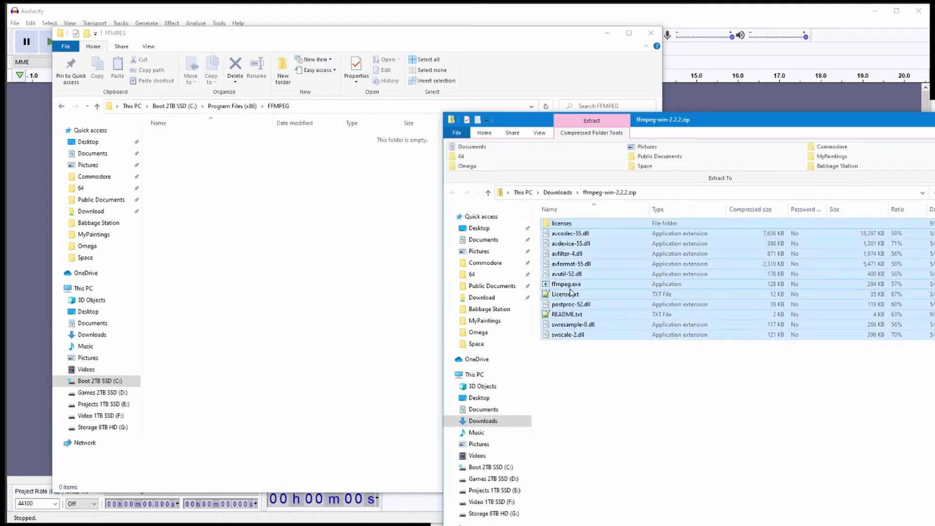
drag(573, 288, 232, 242)
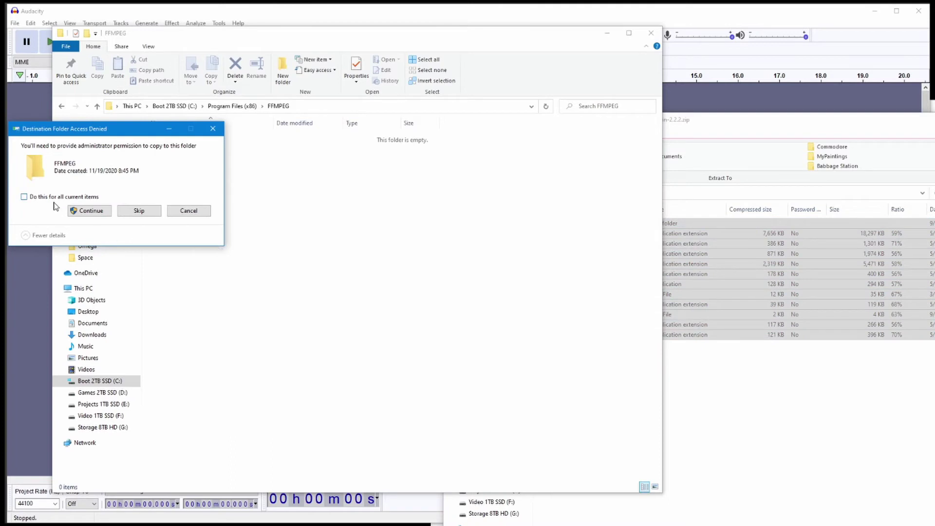
click(55, 198)
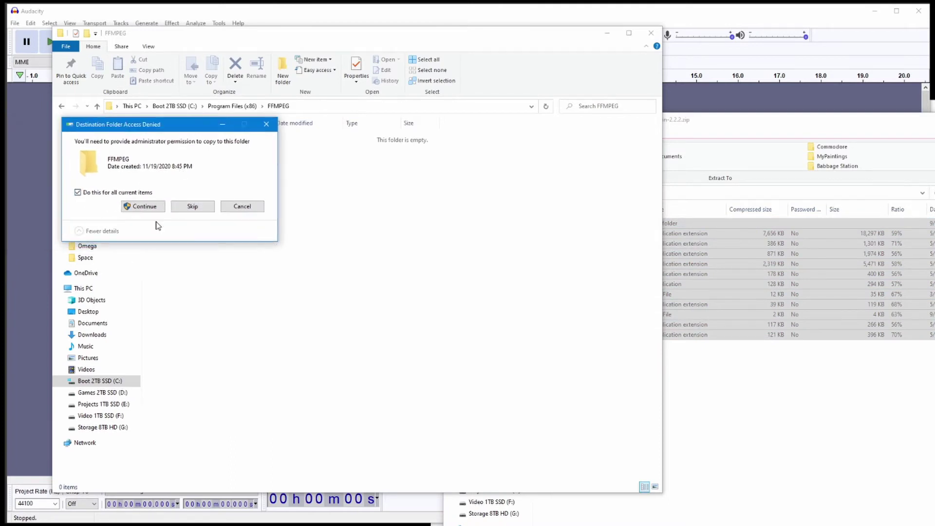
click(142, 207)
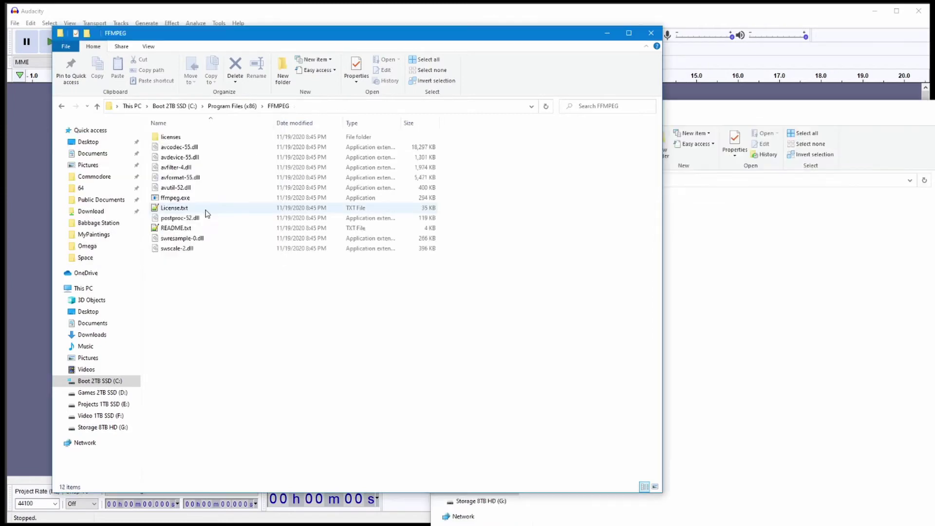
click(178, 179)
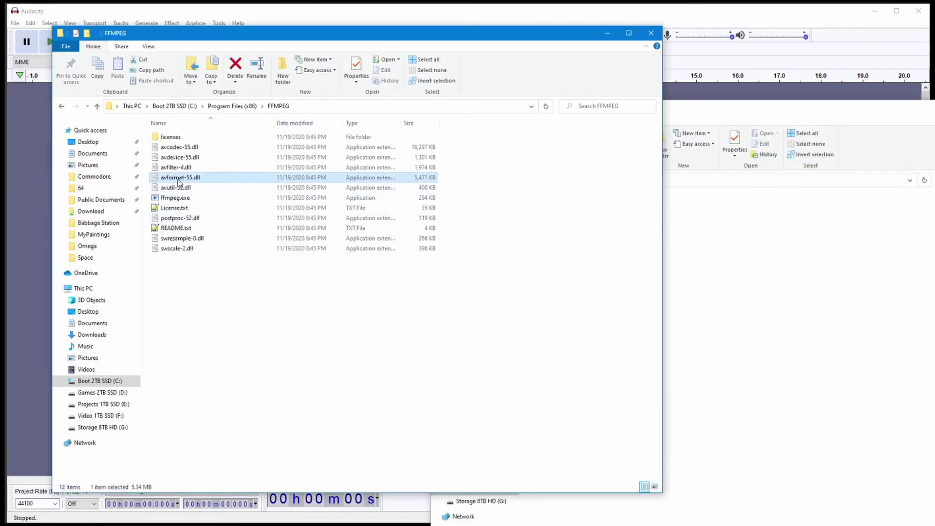
right_click(180, 181)
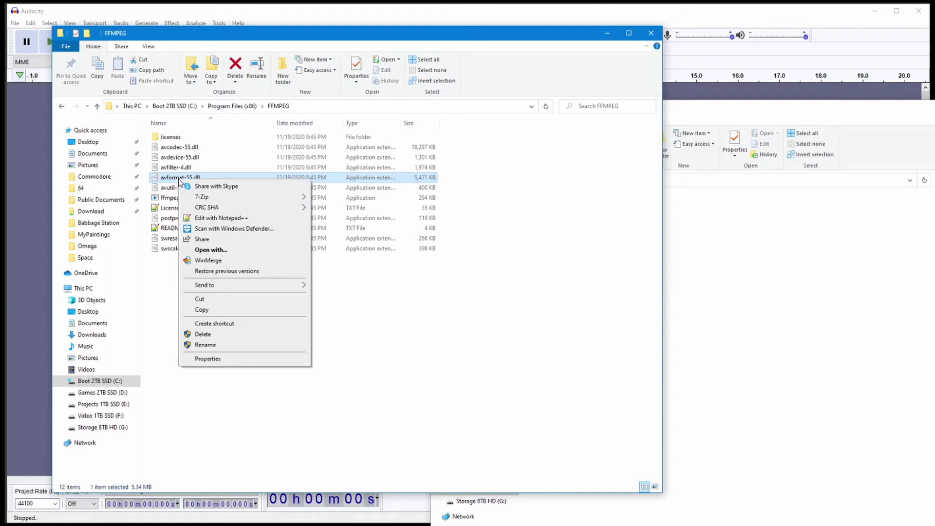
right_click(159, 178)
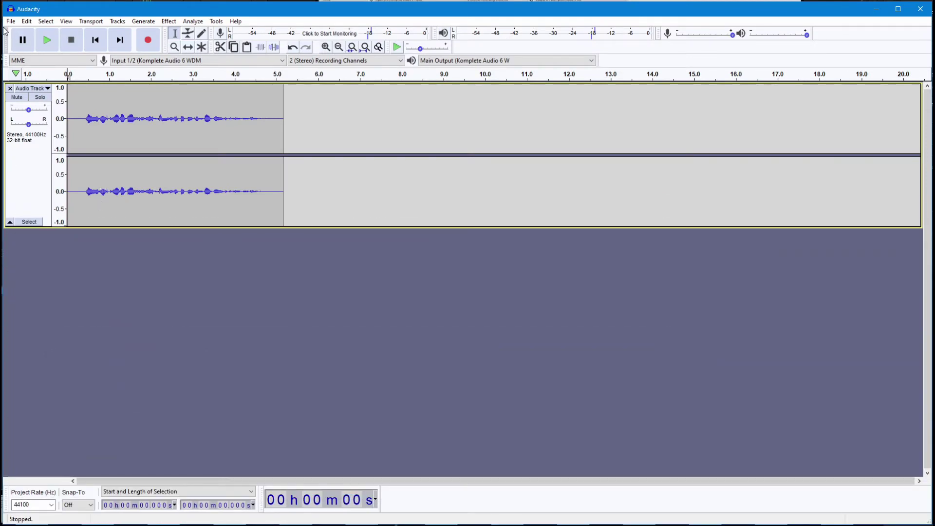
- In Edit > Preferences > Libraries, start locating the FFmpeg library
click(27, 22)
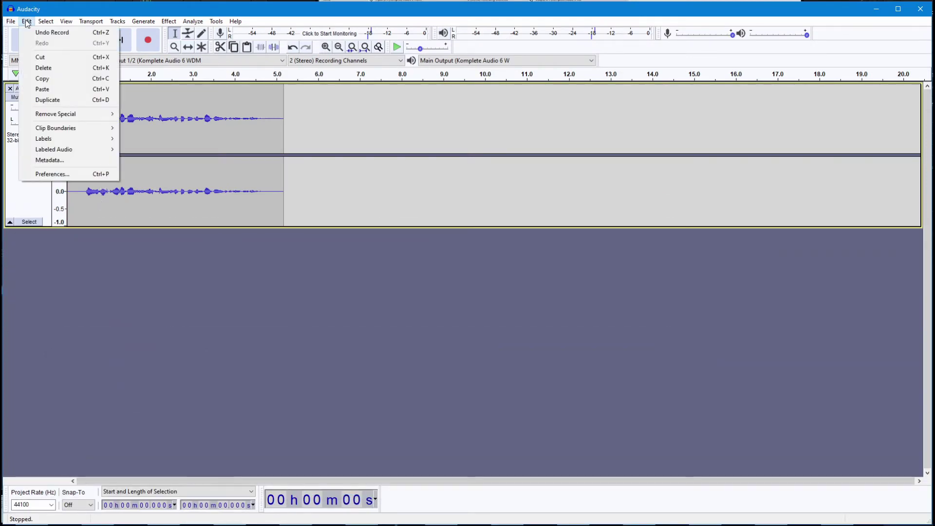
click(59, 175)
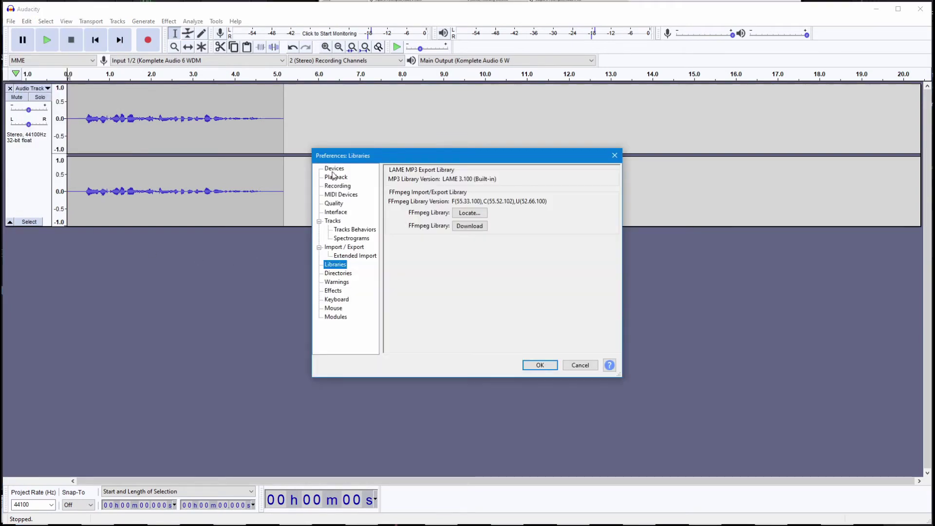
click(336, 264)
click(469, 214)
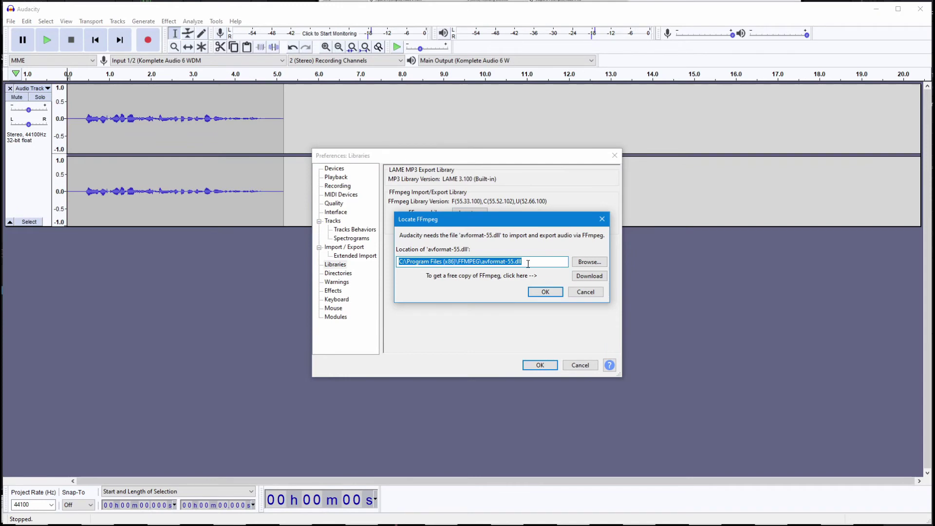
- Browse the file dialog from drive C: through Program Files (x86) into the FFMPEG folder
click(582, 265)
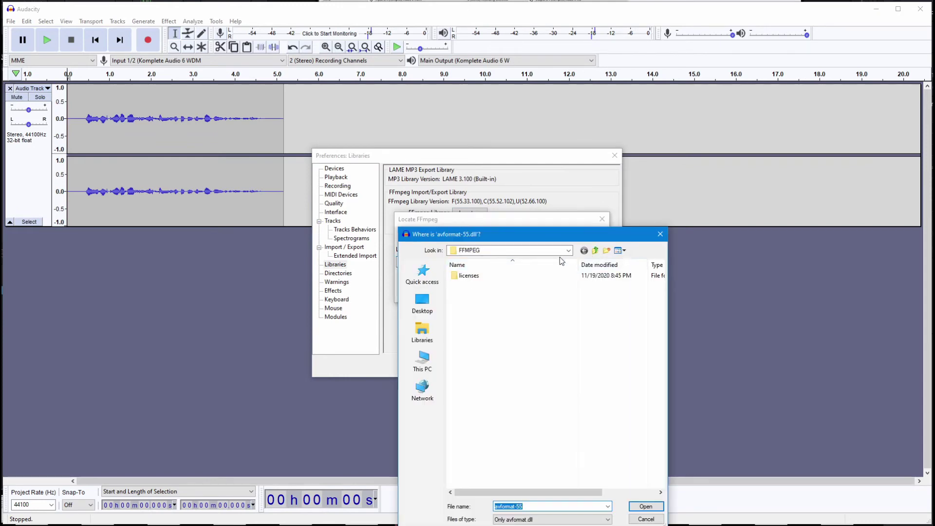
click(569, 250)
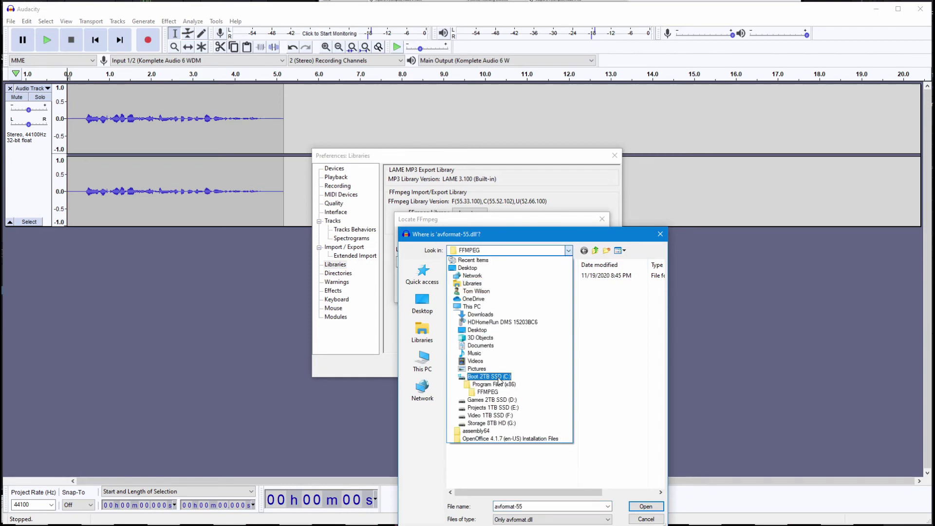
click(499, 381)
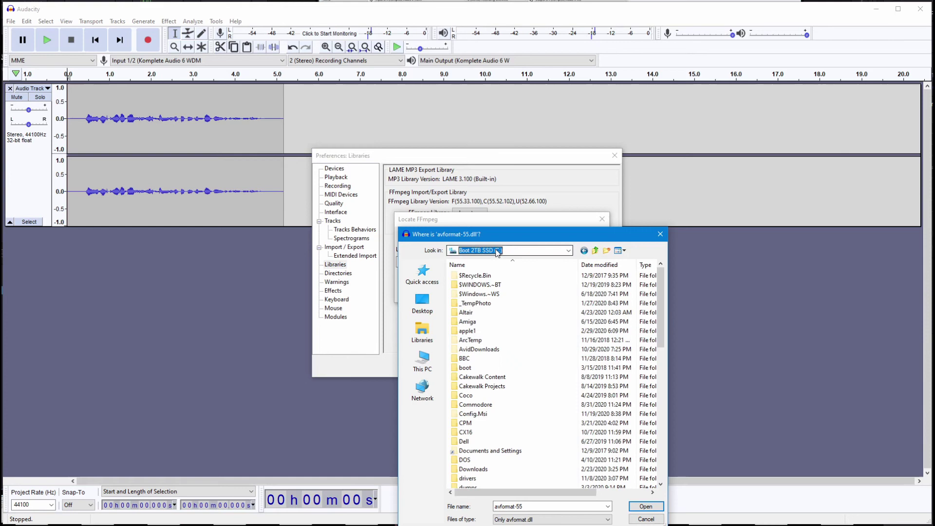
scroll(491, 332, down, 12)
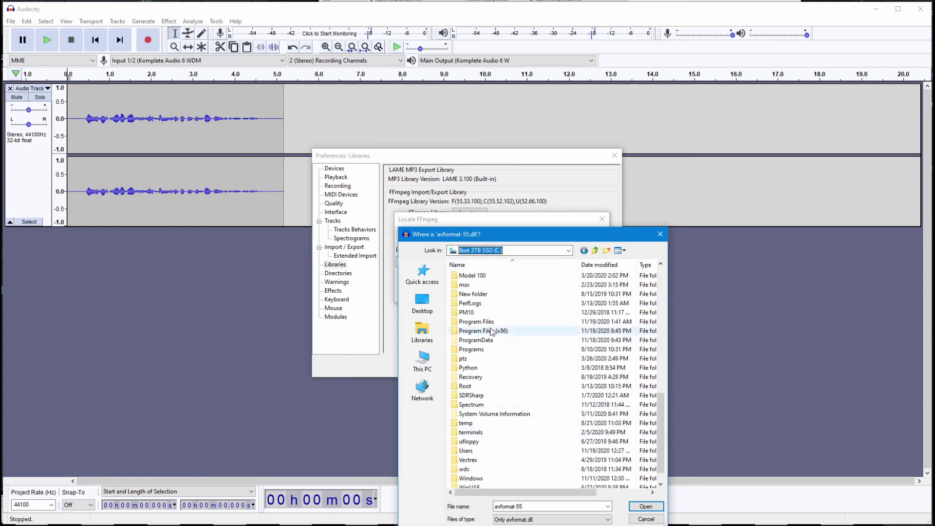
double_click(489, 331)
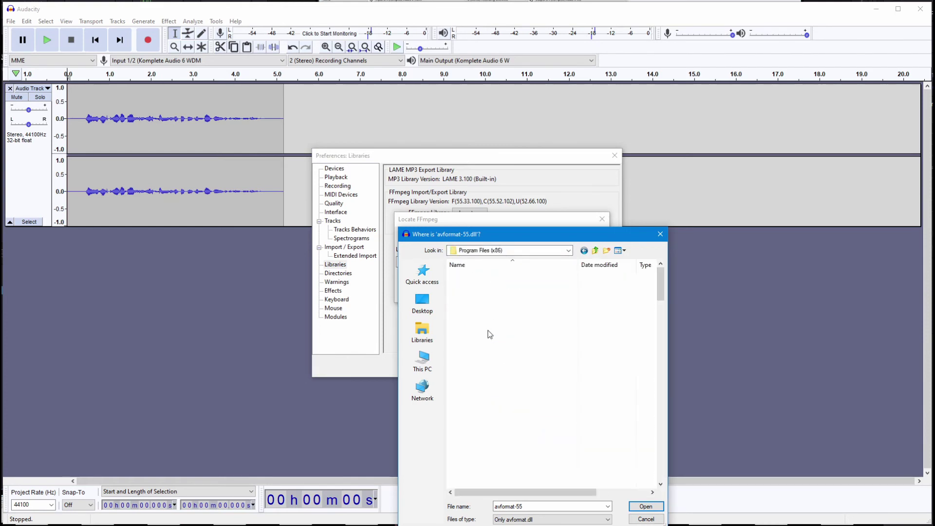
scroll(574, 350, down, 6)
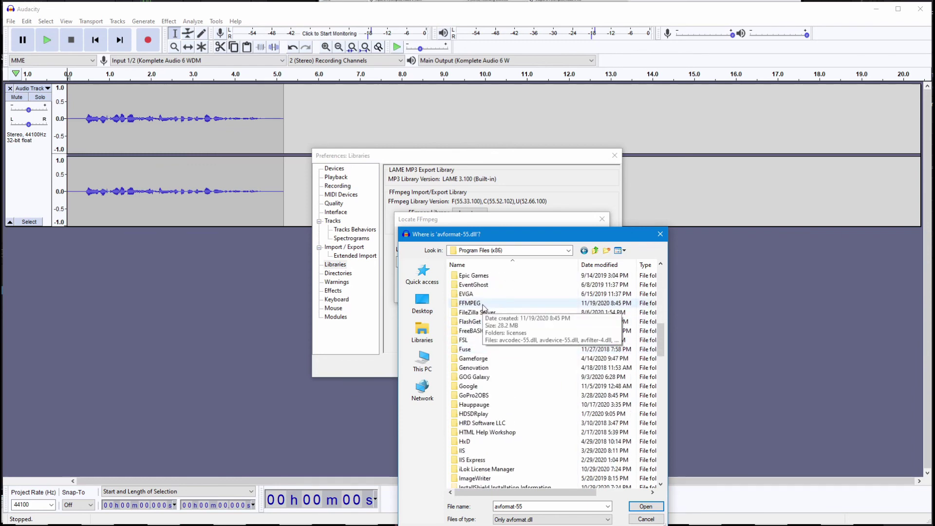
double_click(470, 304)
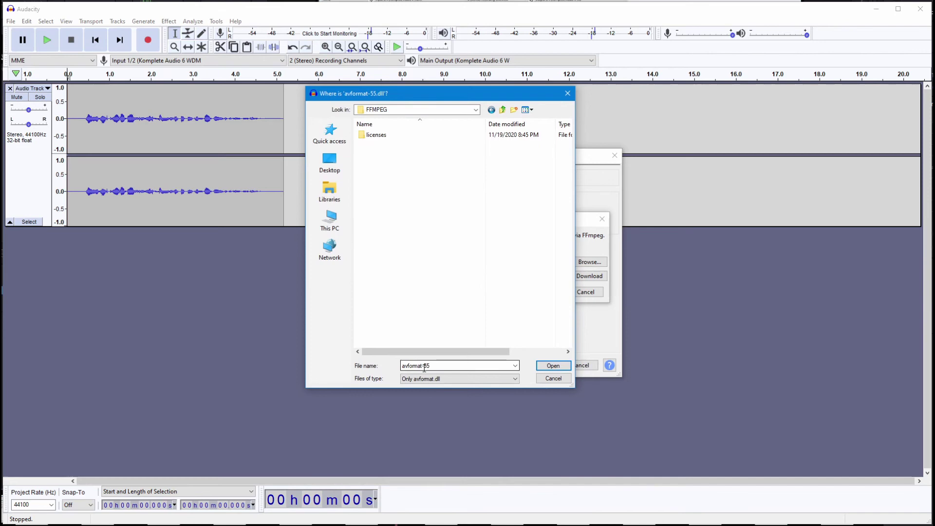
- Filter to *.dll files, choose avformat-55.dll, and confirm it as the FFmpeg library location
double_click(463, 366)
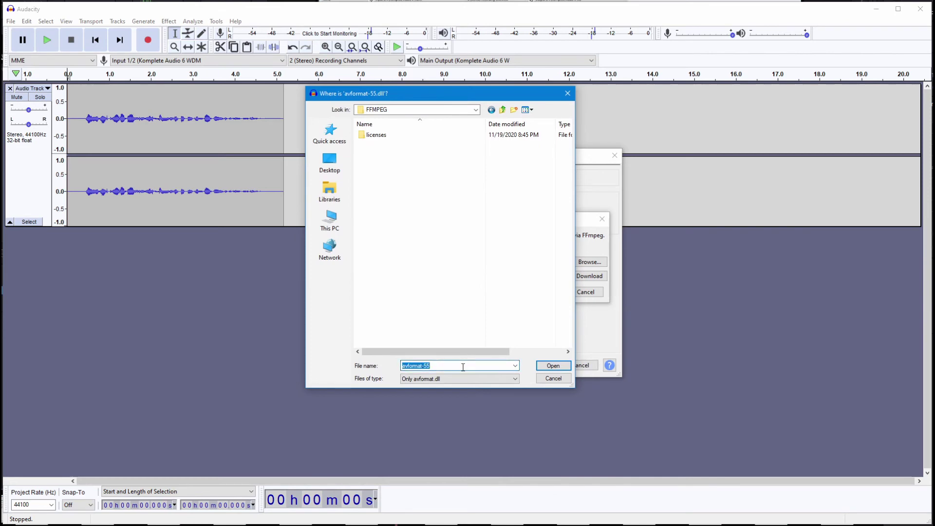
click(463, 367)
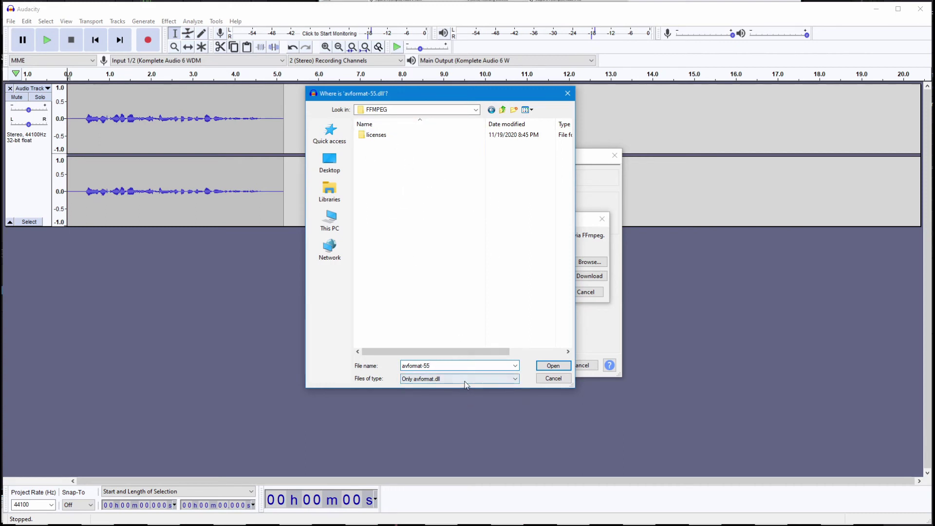
click(465, 381)
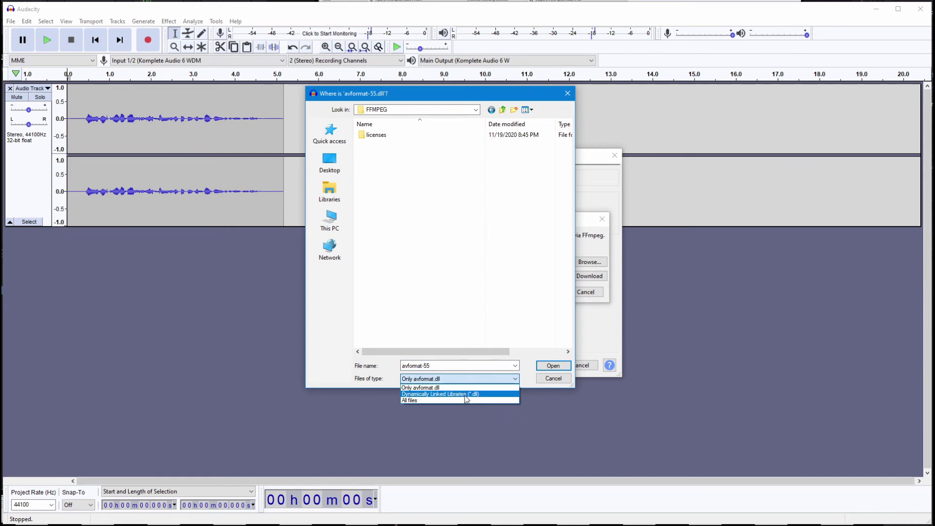
click(466, 395)
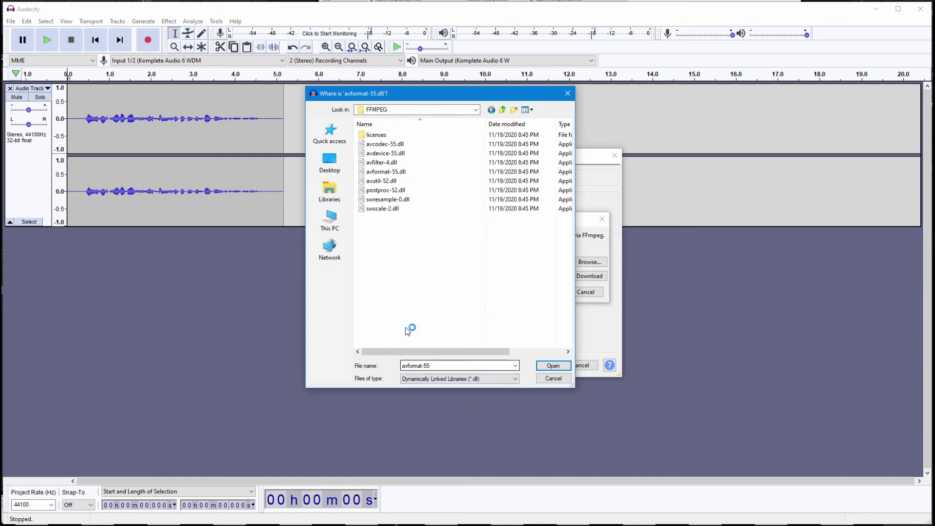
click(389, 172)
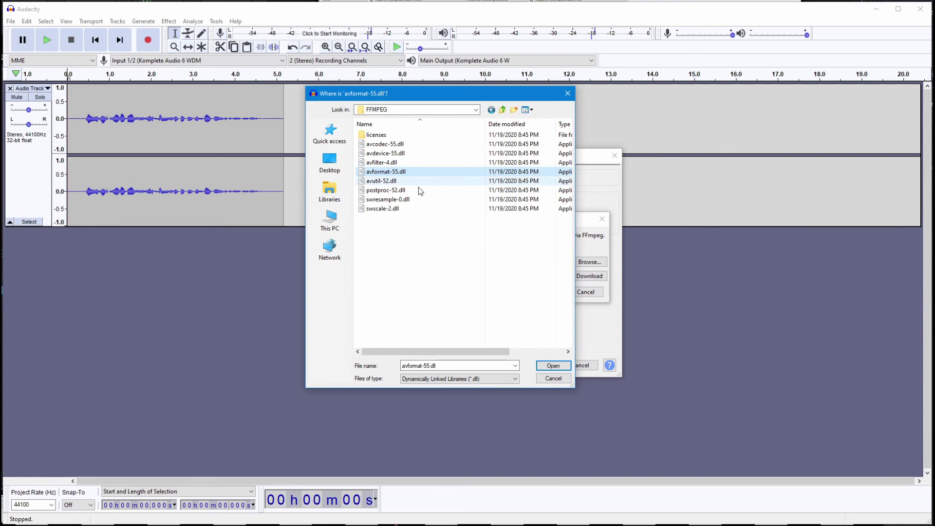
click(560, 367)
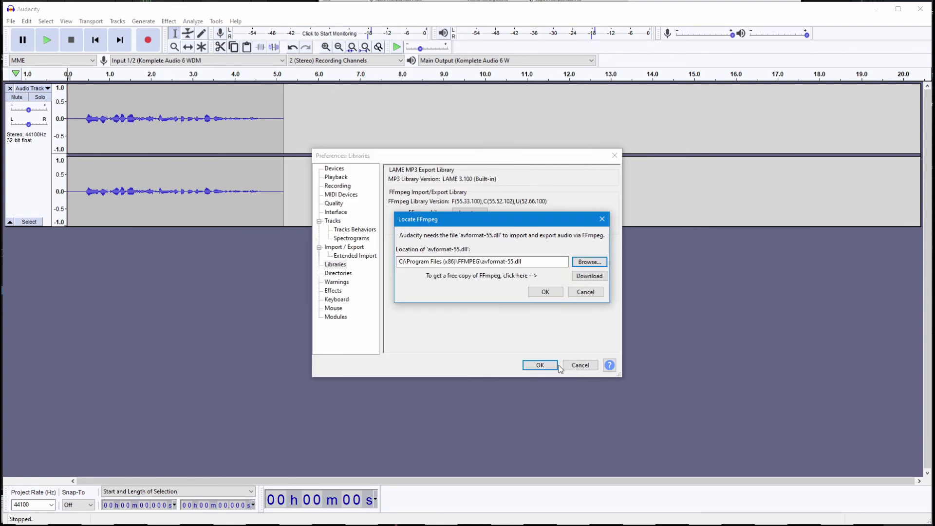
click(546, 292)
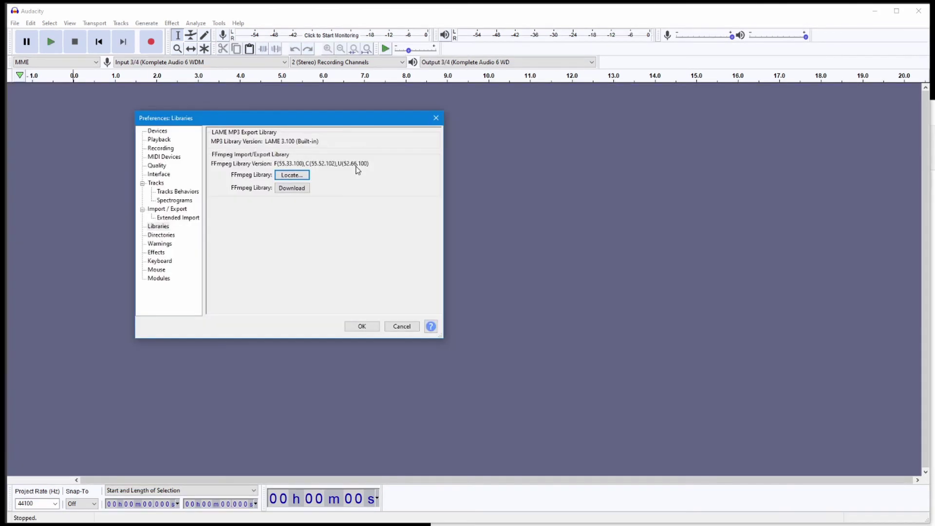
- Close Preferences, drop Tank Sez Christmas.mp4 into Audacity again, and play the imported audio
click(362, 326)
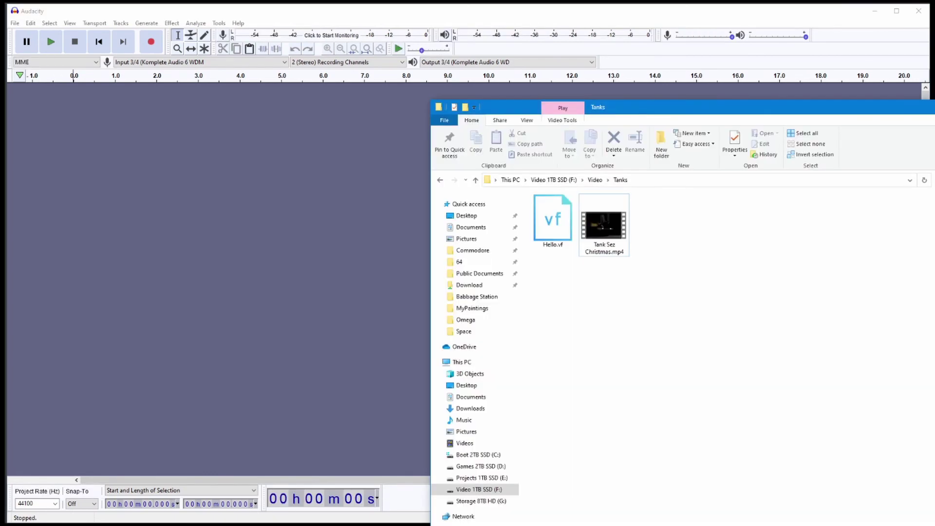
drag(604, 224, 251, 213)
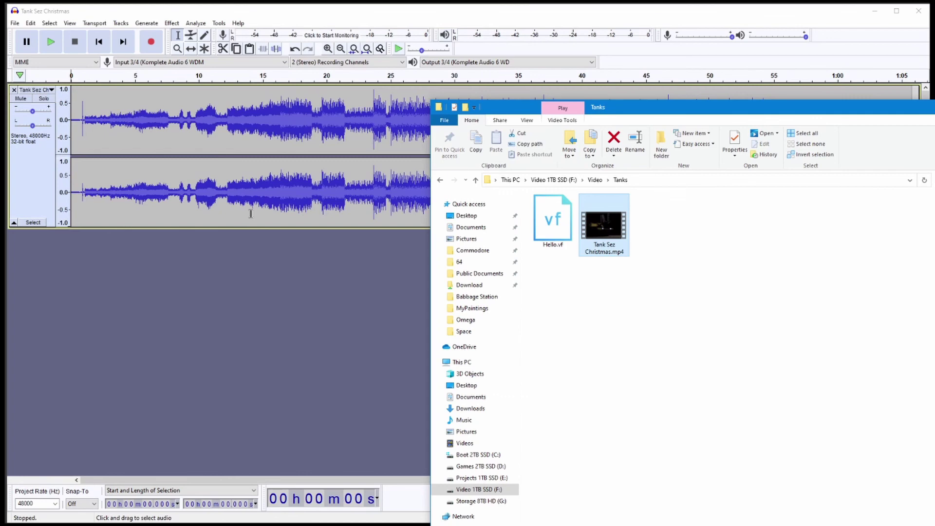
key(space)
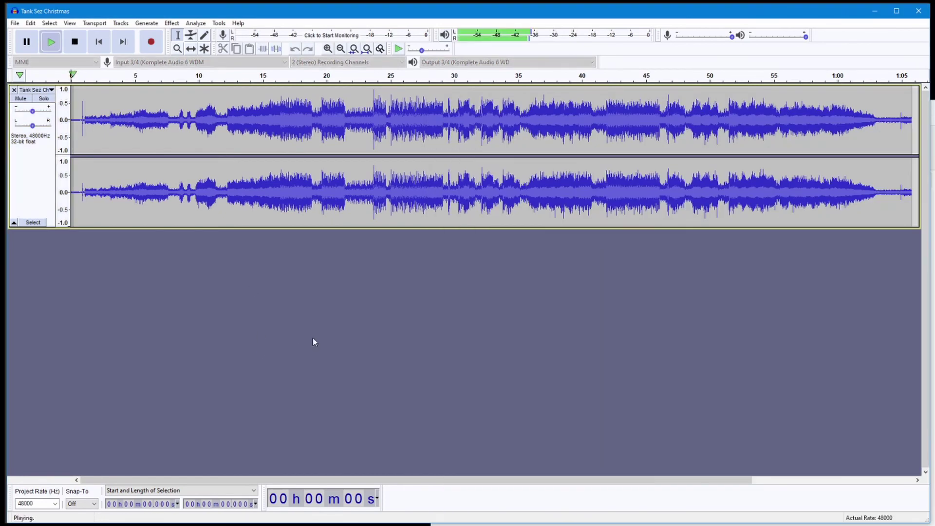